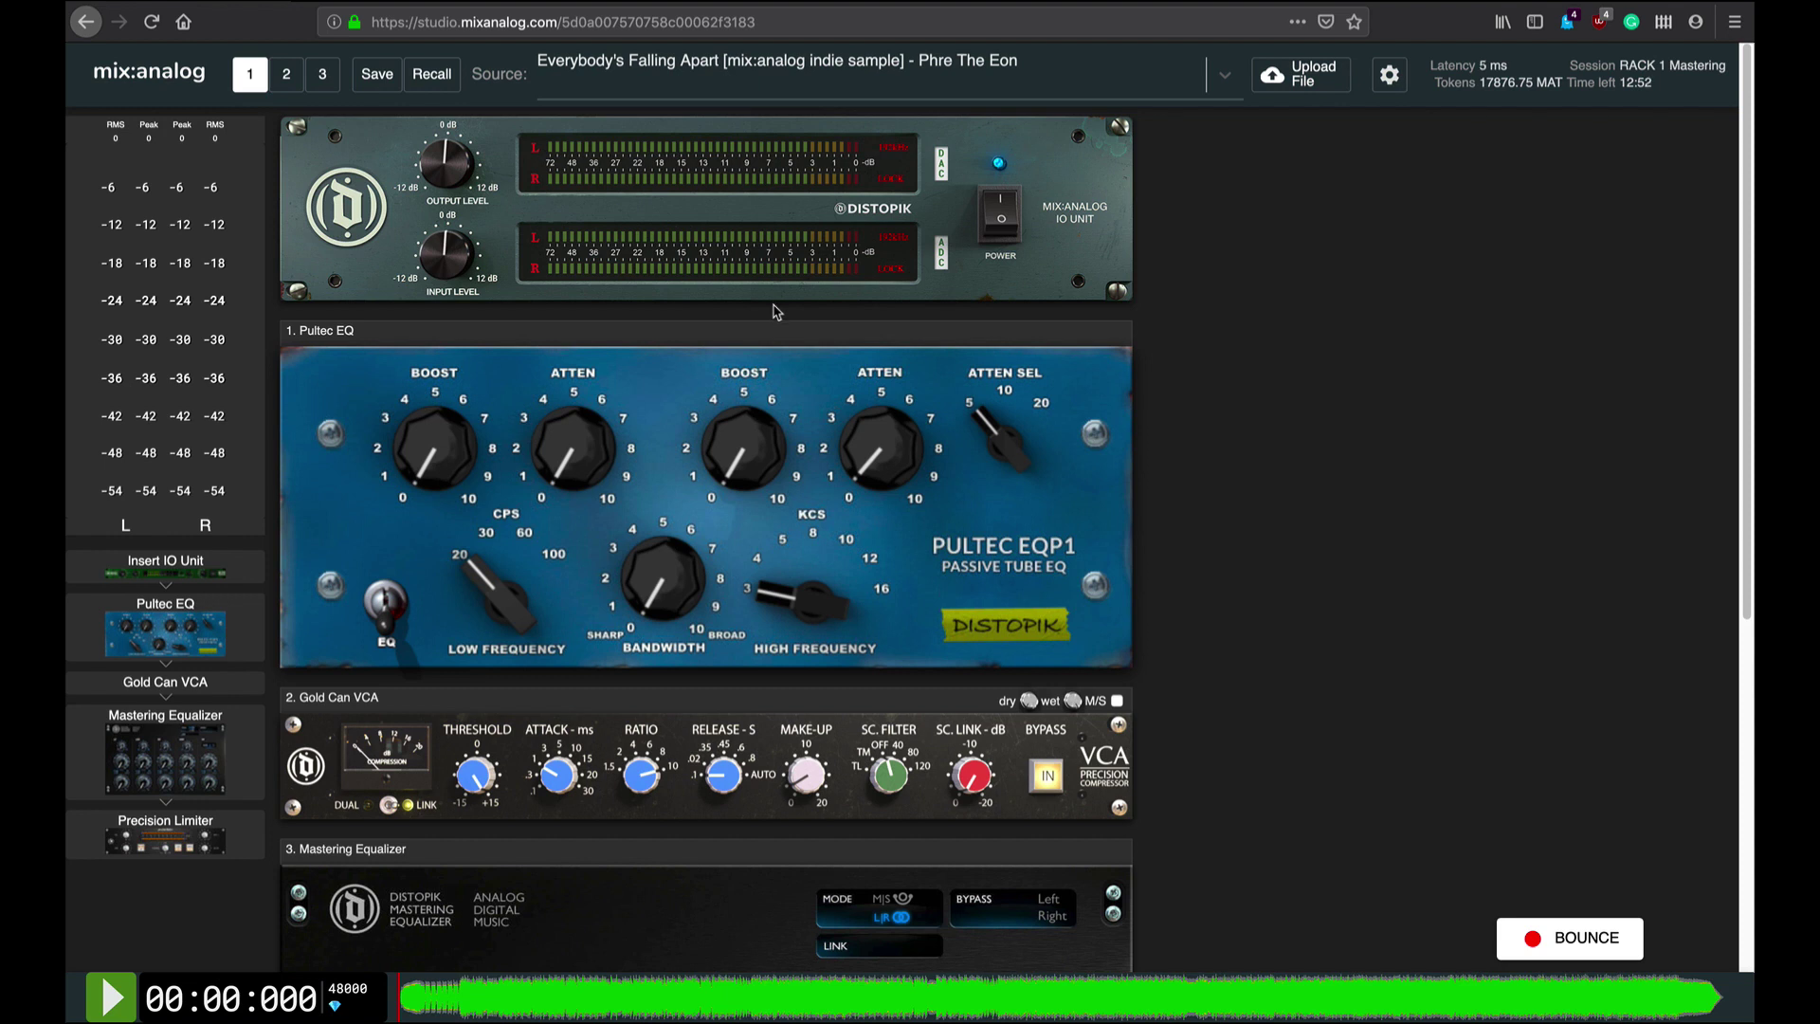
Nudge the IO Unit INPUT LEVEL knob slightly counter-clockwise
left_click_drag(450, 254, 442, 274)
scroll(979, 269, "down", 2)
scroll(978, 269, "down", 3)
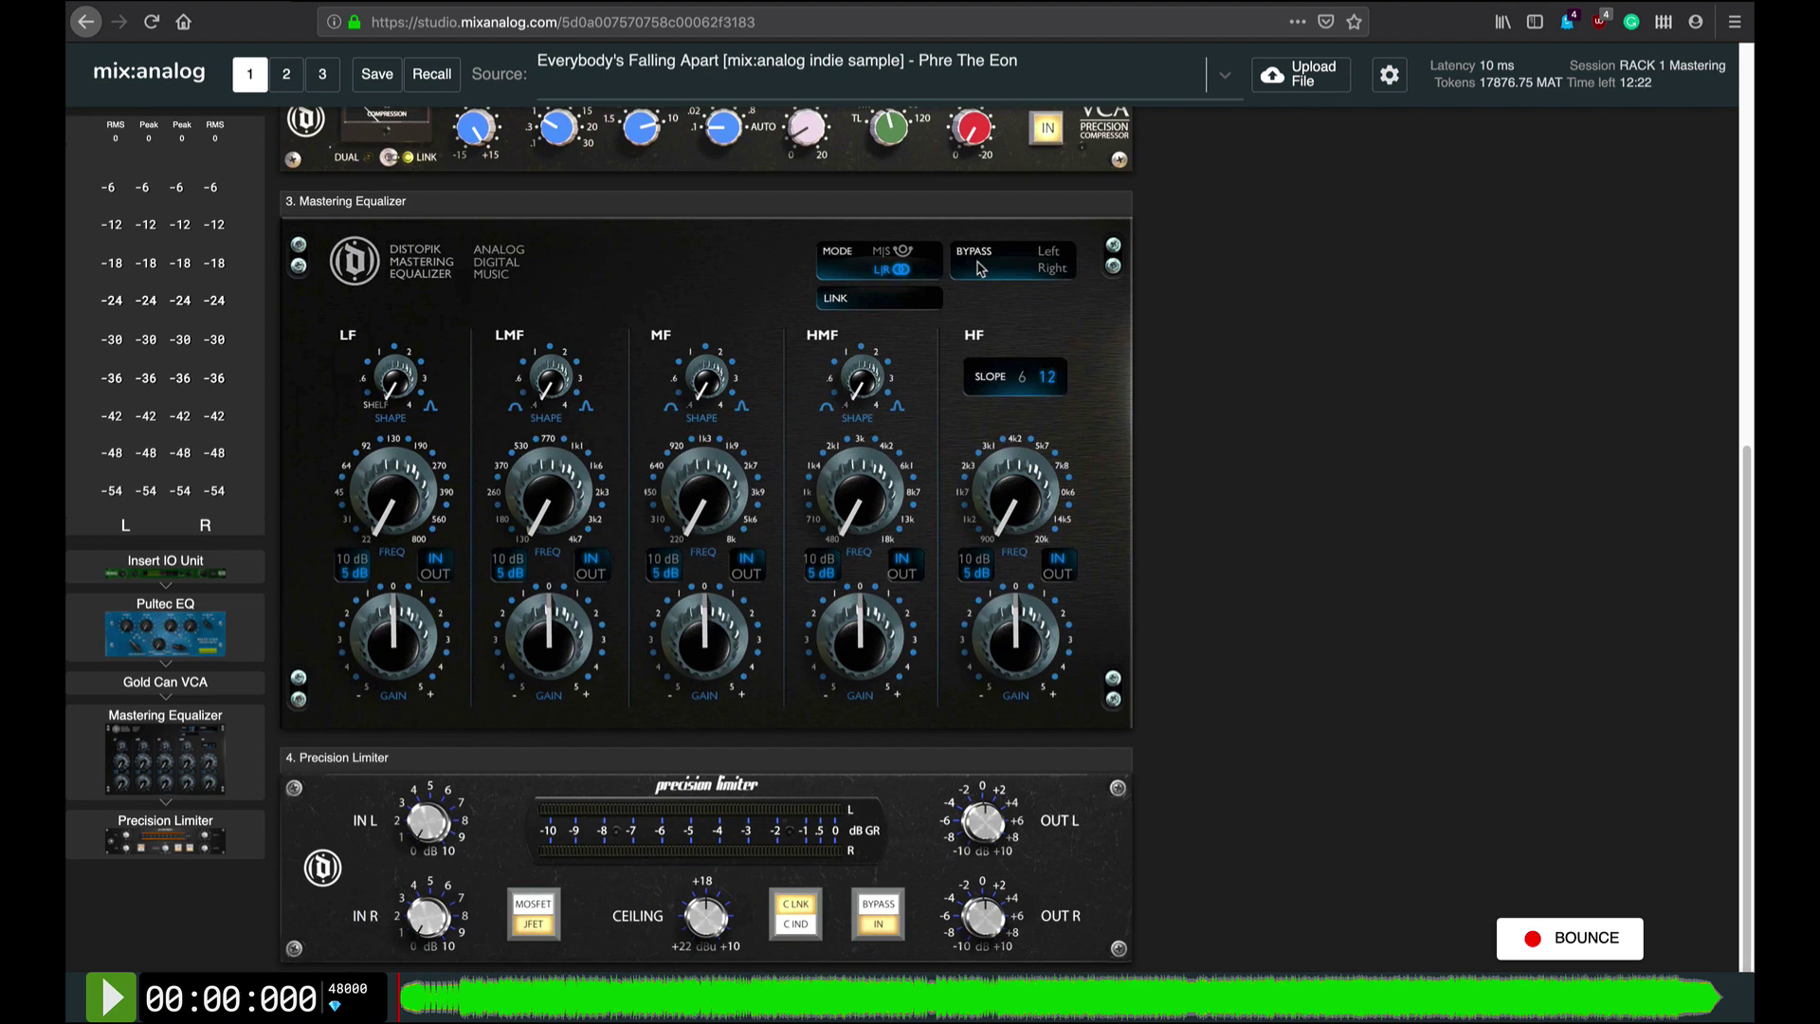
Trim the Precision Limiter OUT L/OUT R knobs, then push IO Unit OUTPUT LEVEL past 0 dB
left_click_drag(980, 821, 985, 749)
scroll(1159, 547, "up", 3)
scroll(1159, 541, "up", 2)
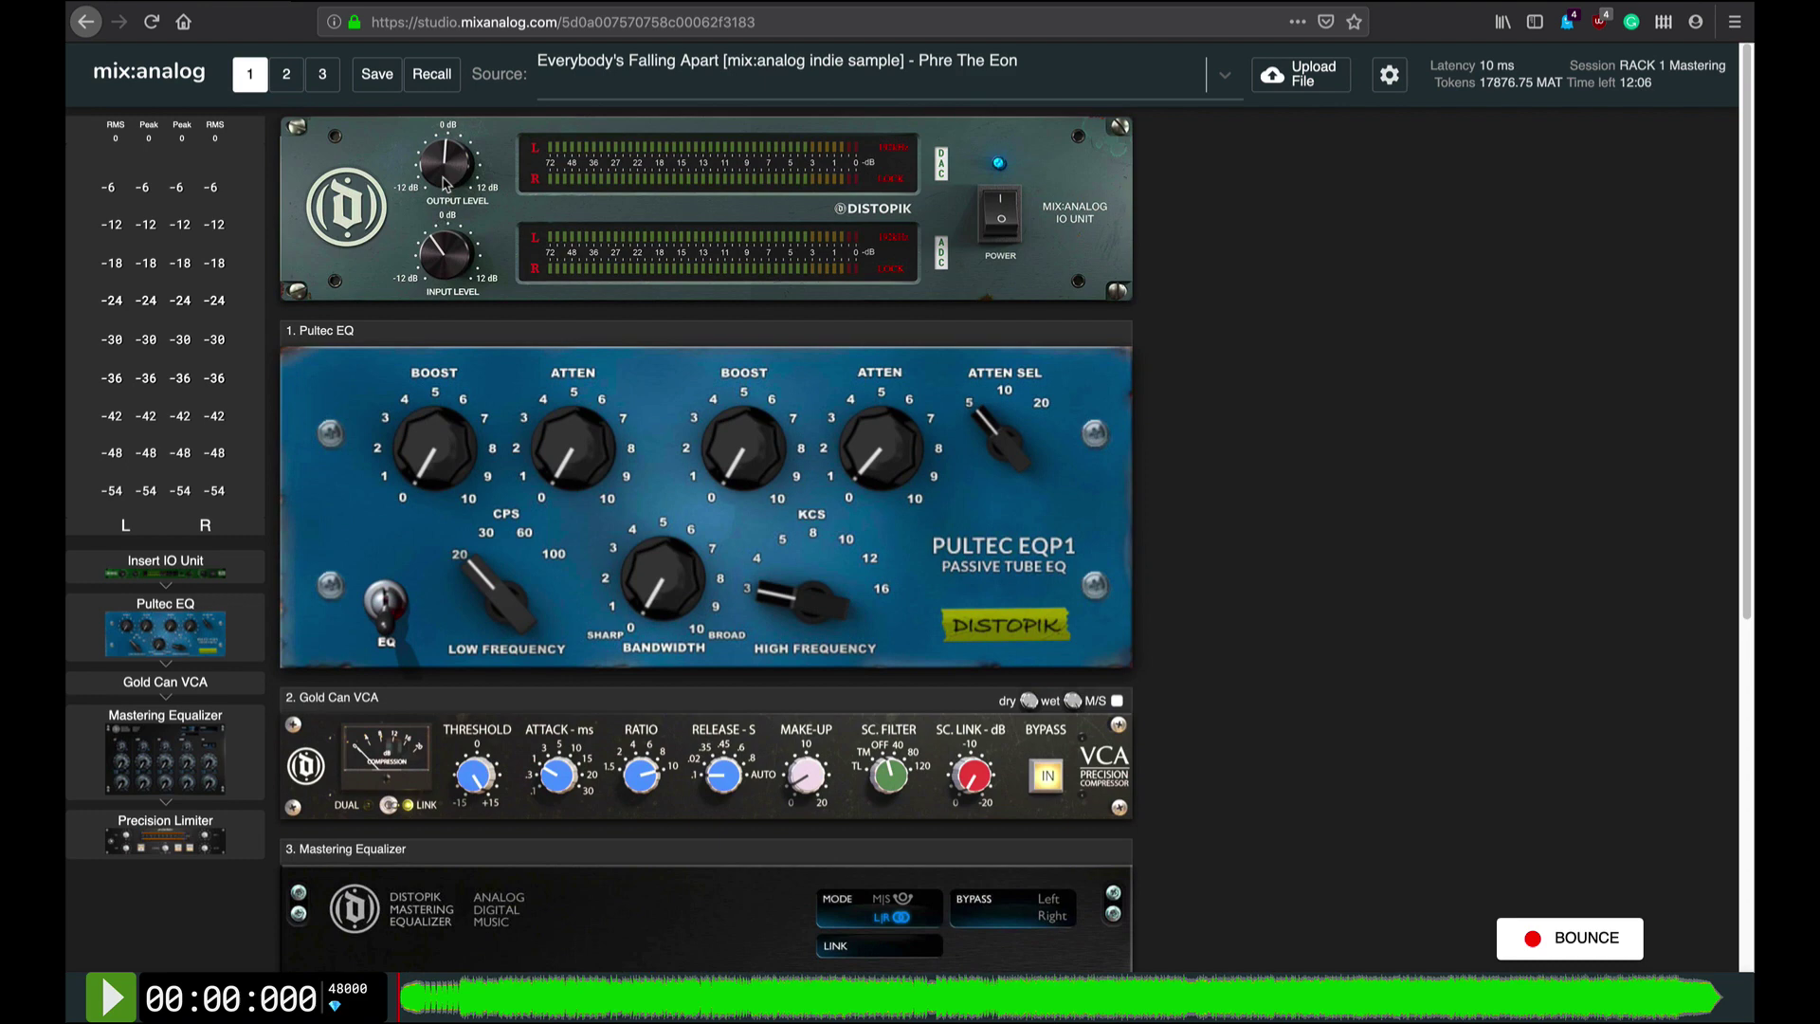
left_click_drag(444, 181, 436, 124)
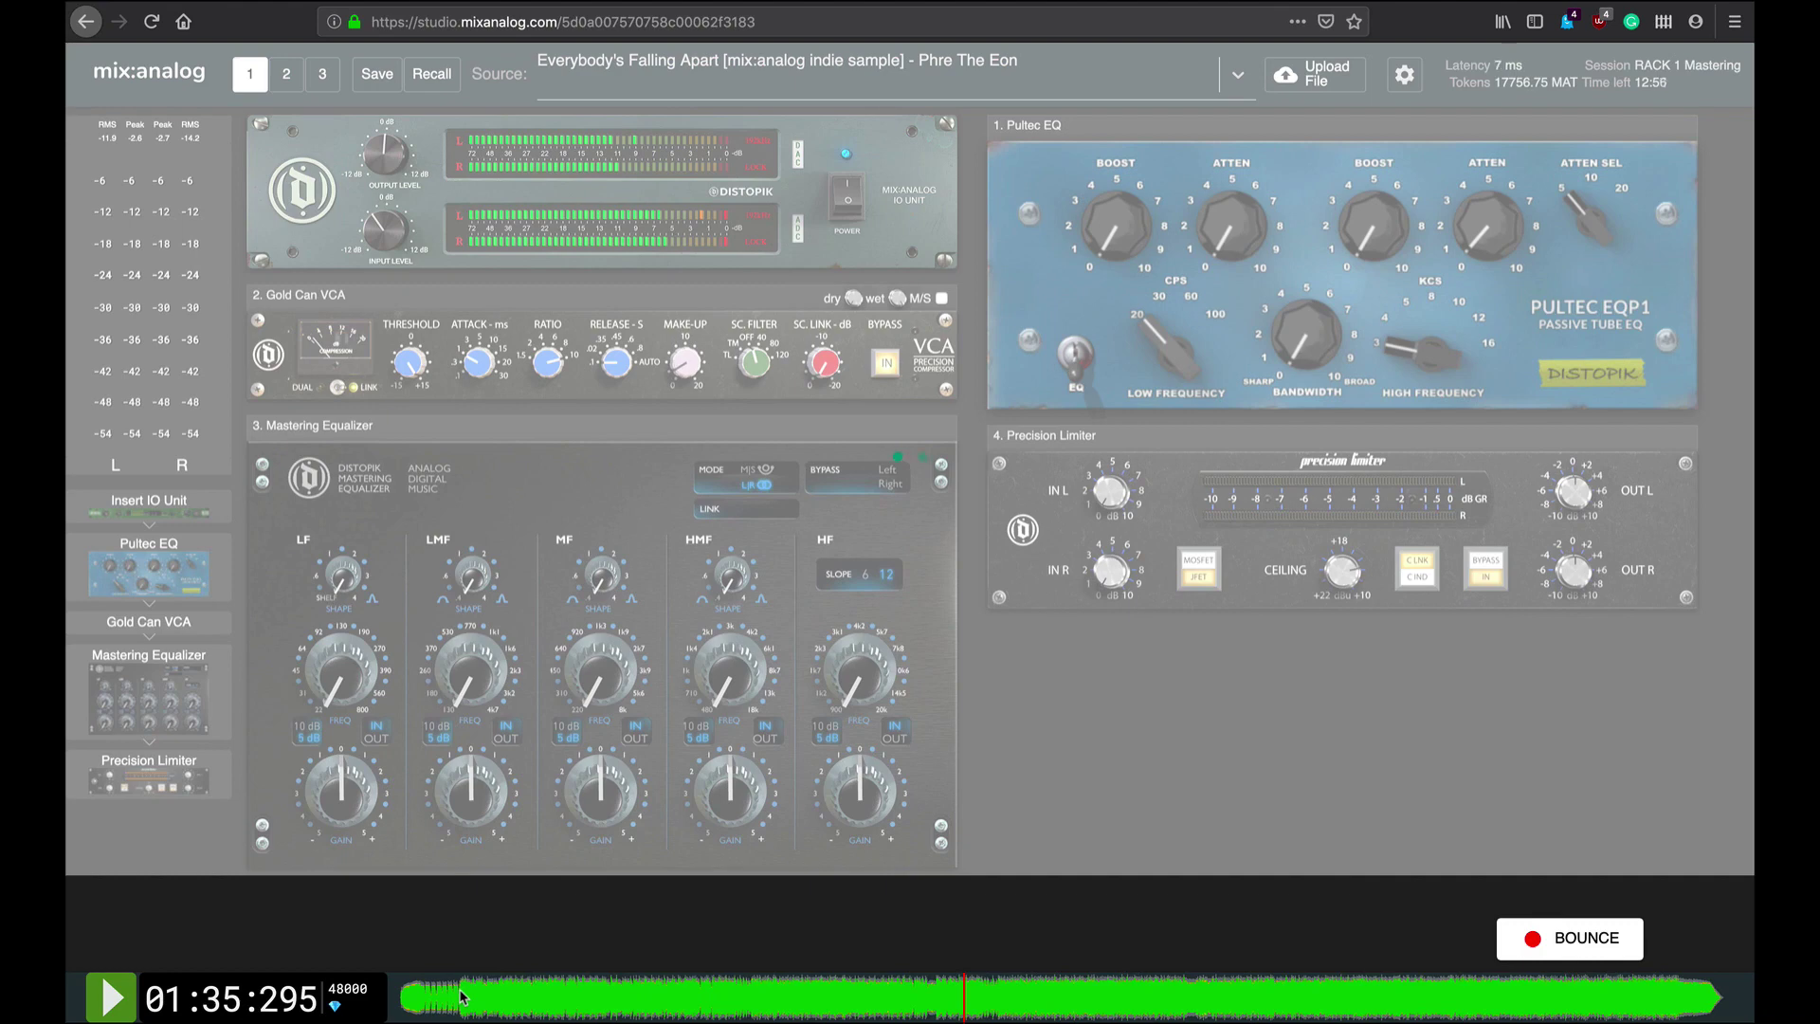
Play the track from near its start and drive the IO OUTPUT LEVEL further clockwise
left_click(460, 1000)
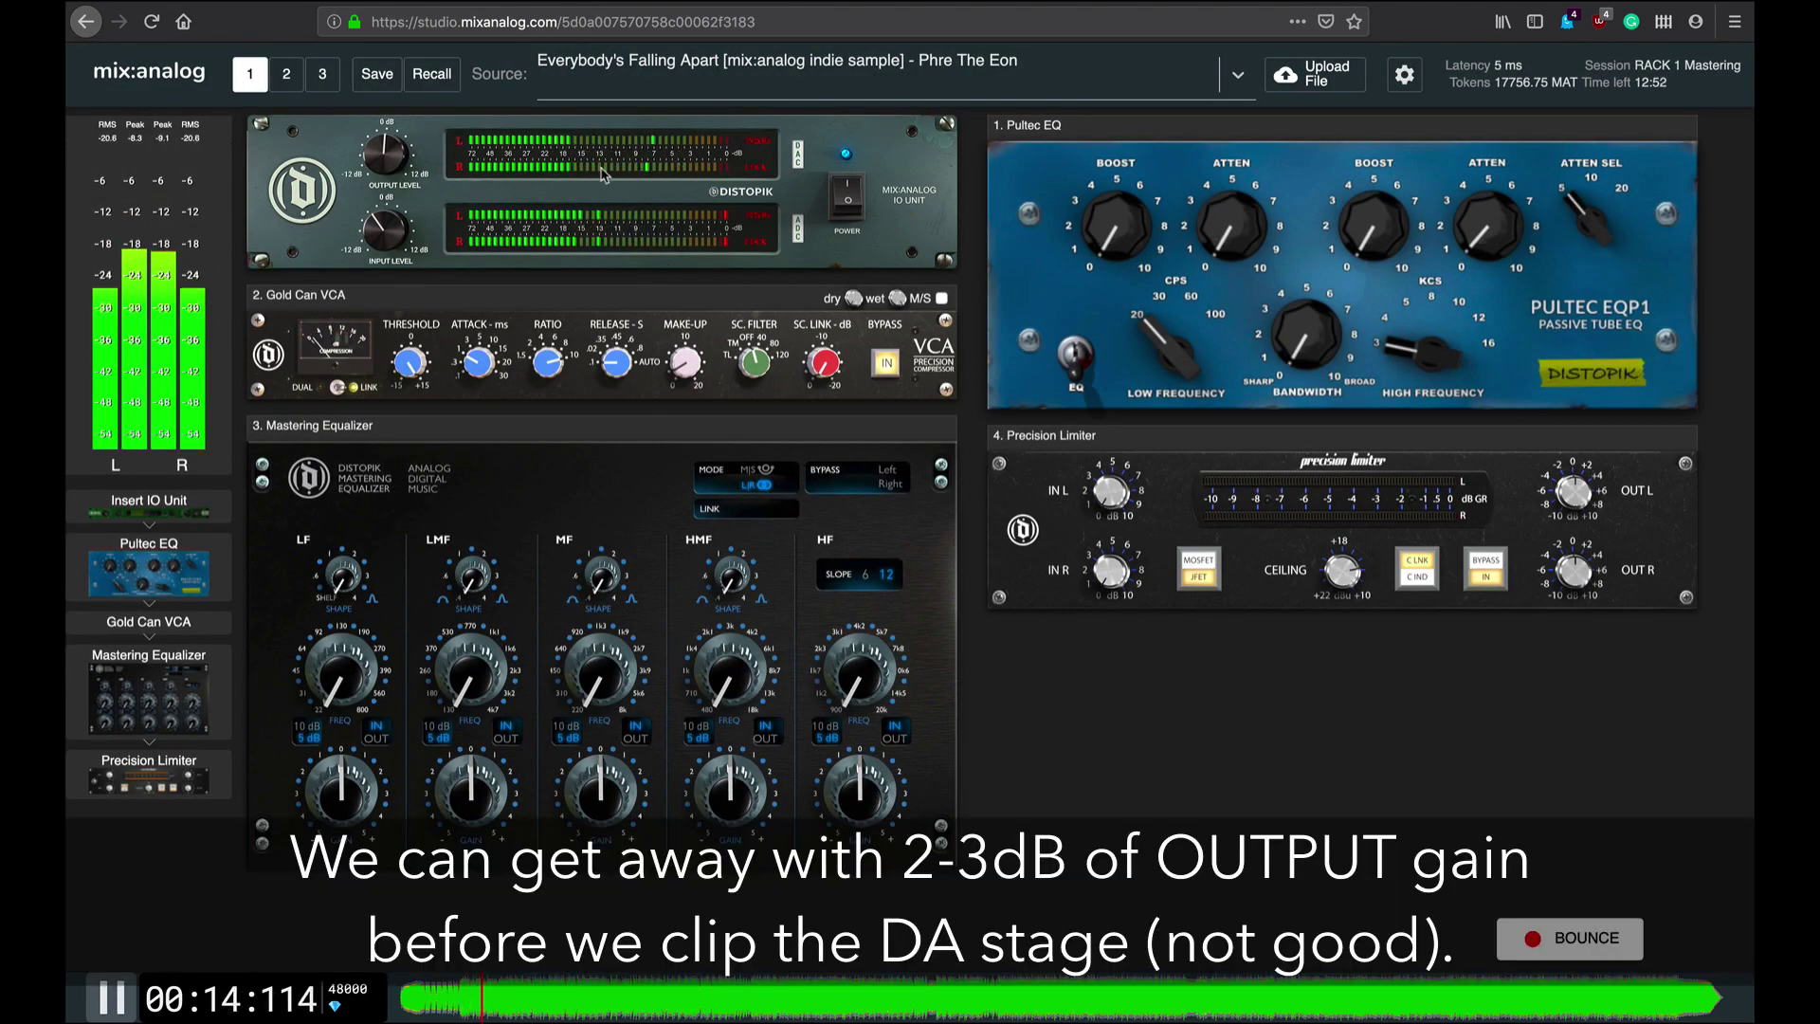
left_click_drag(395, 161, 396, 130)
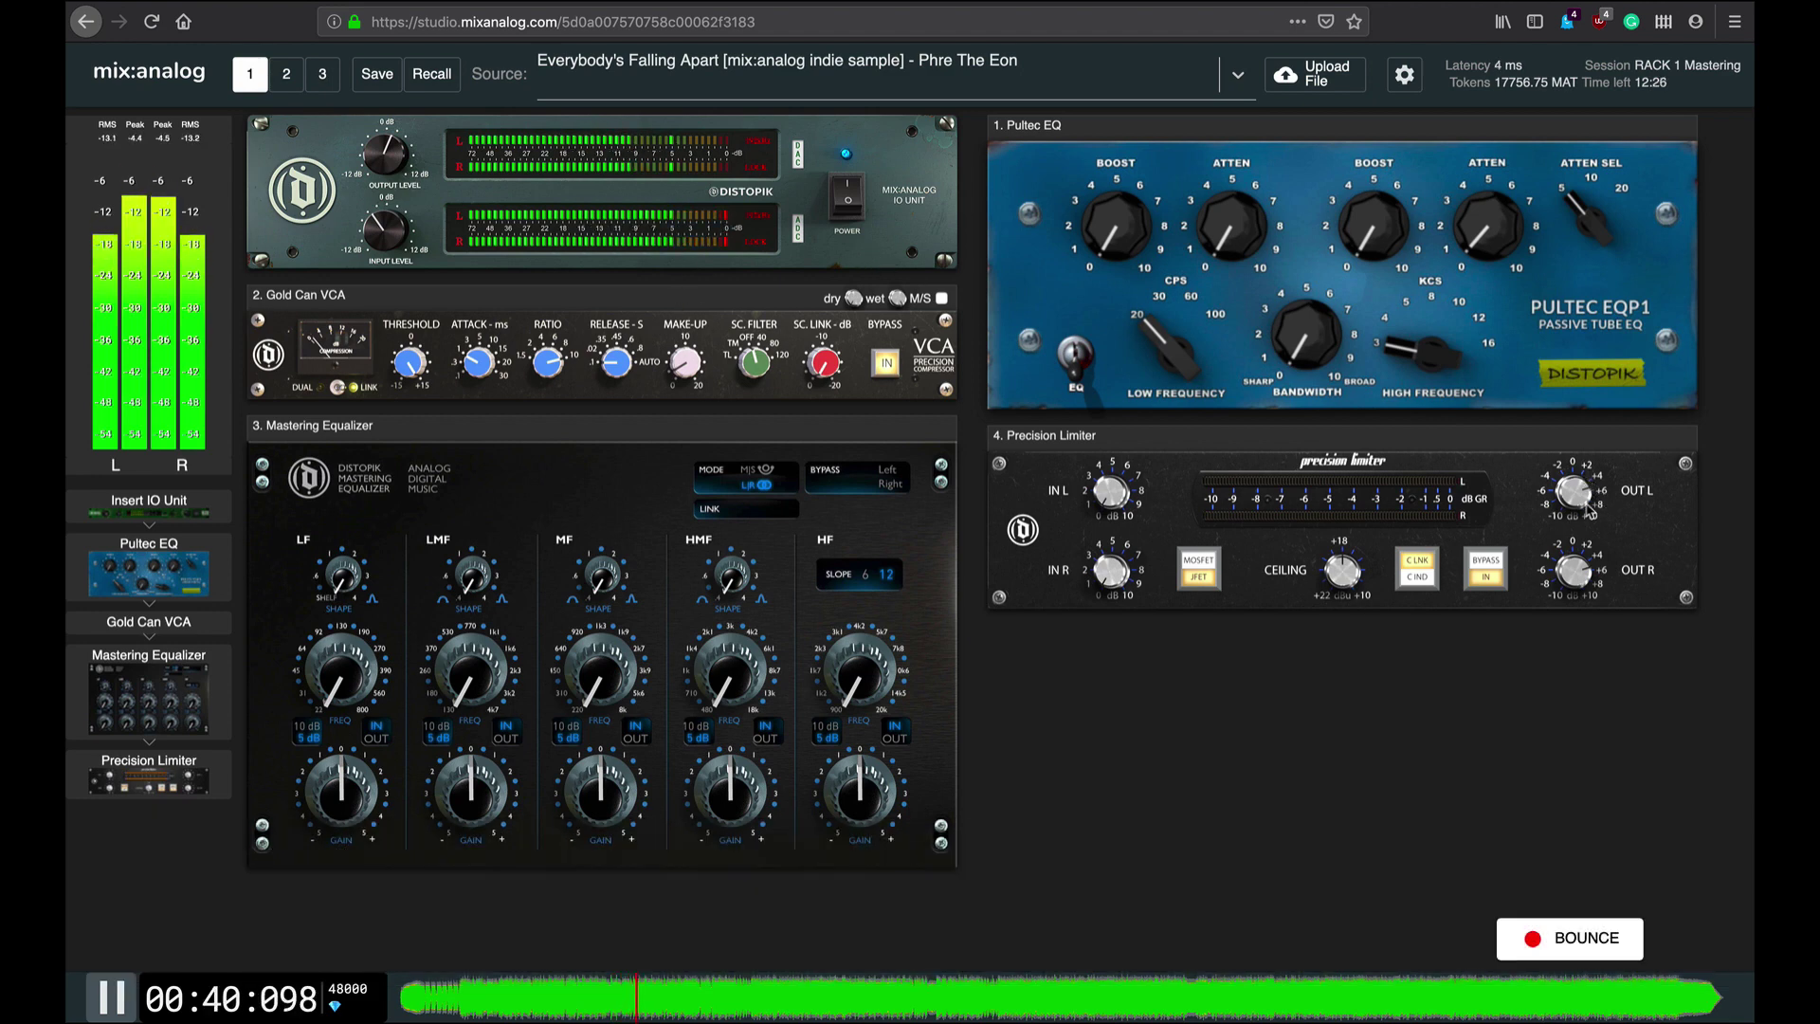
Switch the IO Unit POWER off and on three times, ending with it on
left_click(846, 196)
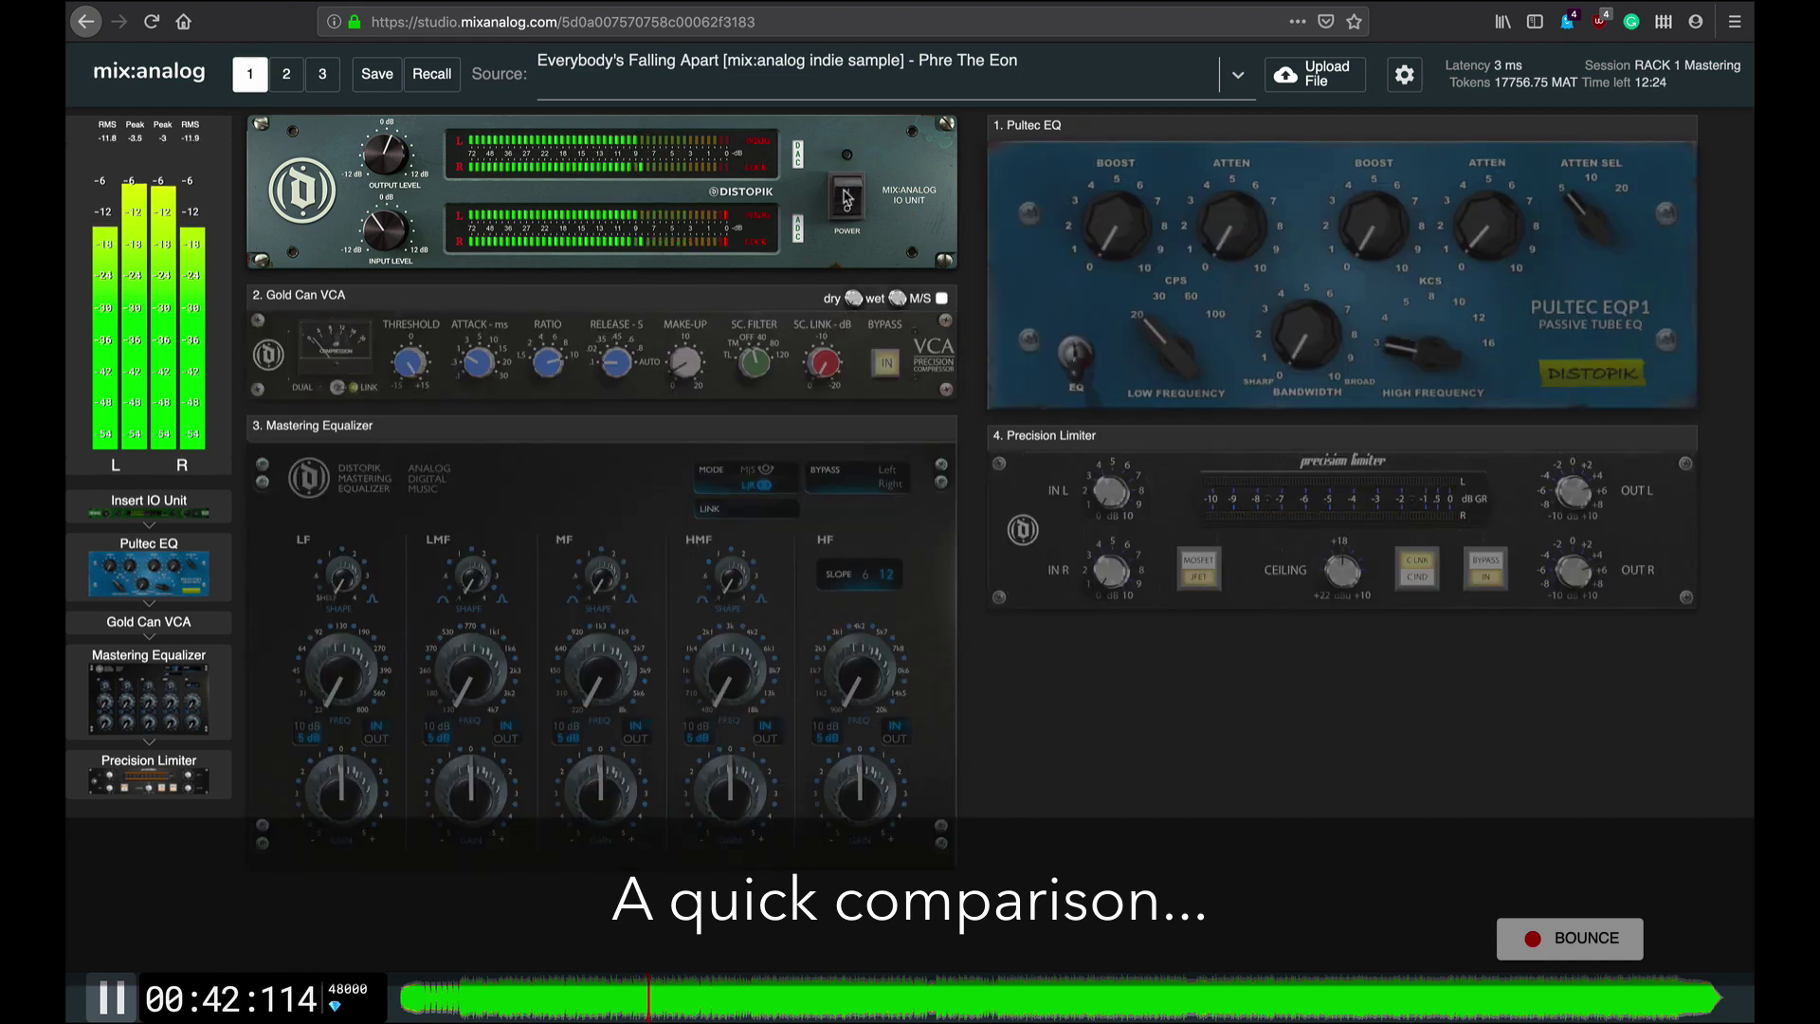
left_click(847, 197)
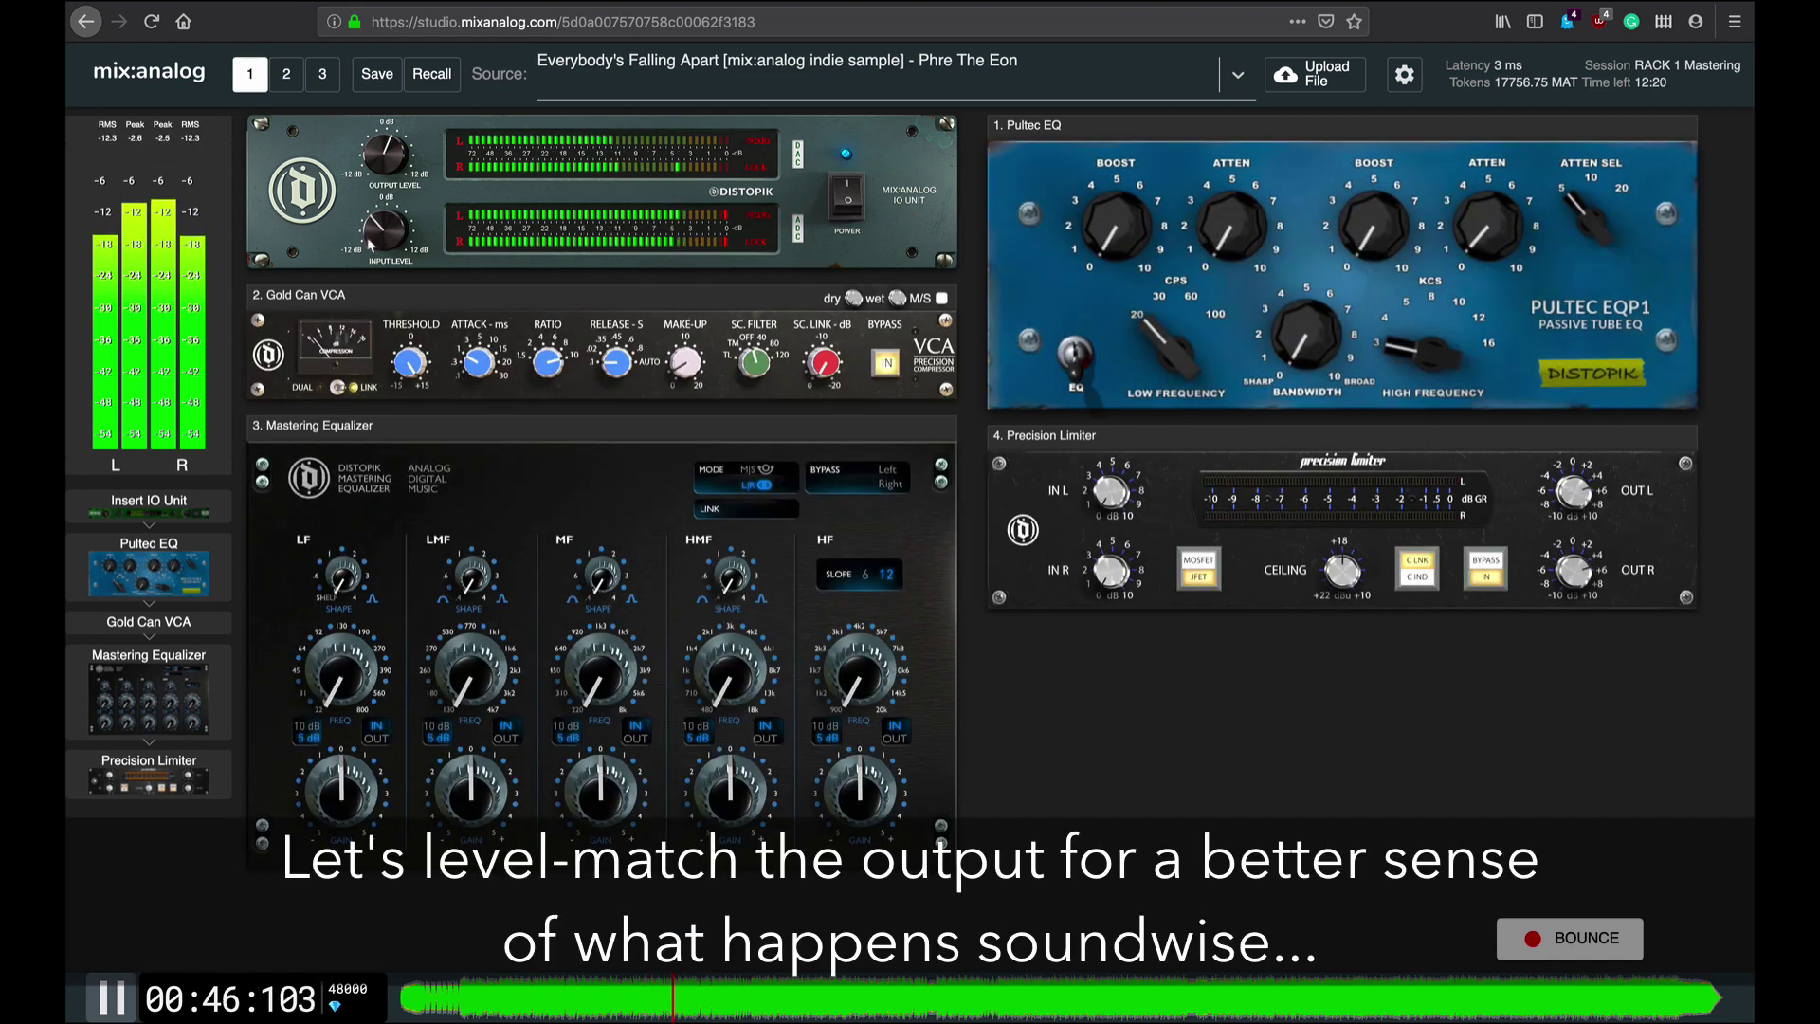
left_click(851, 202)
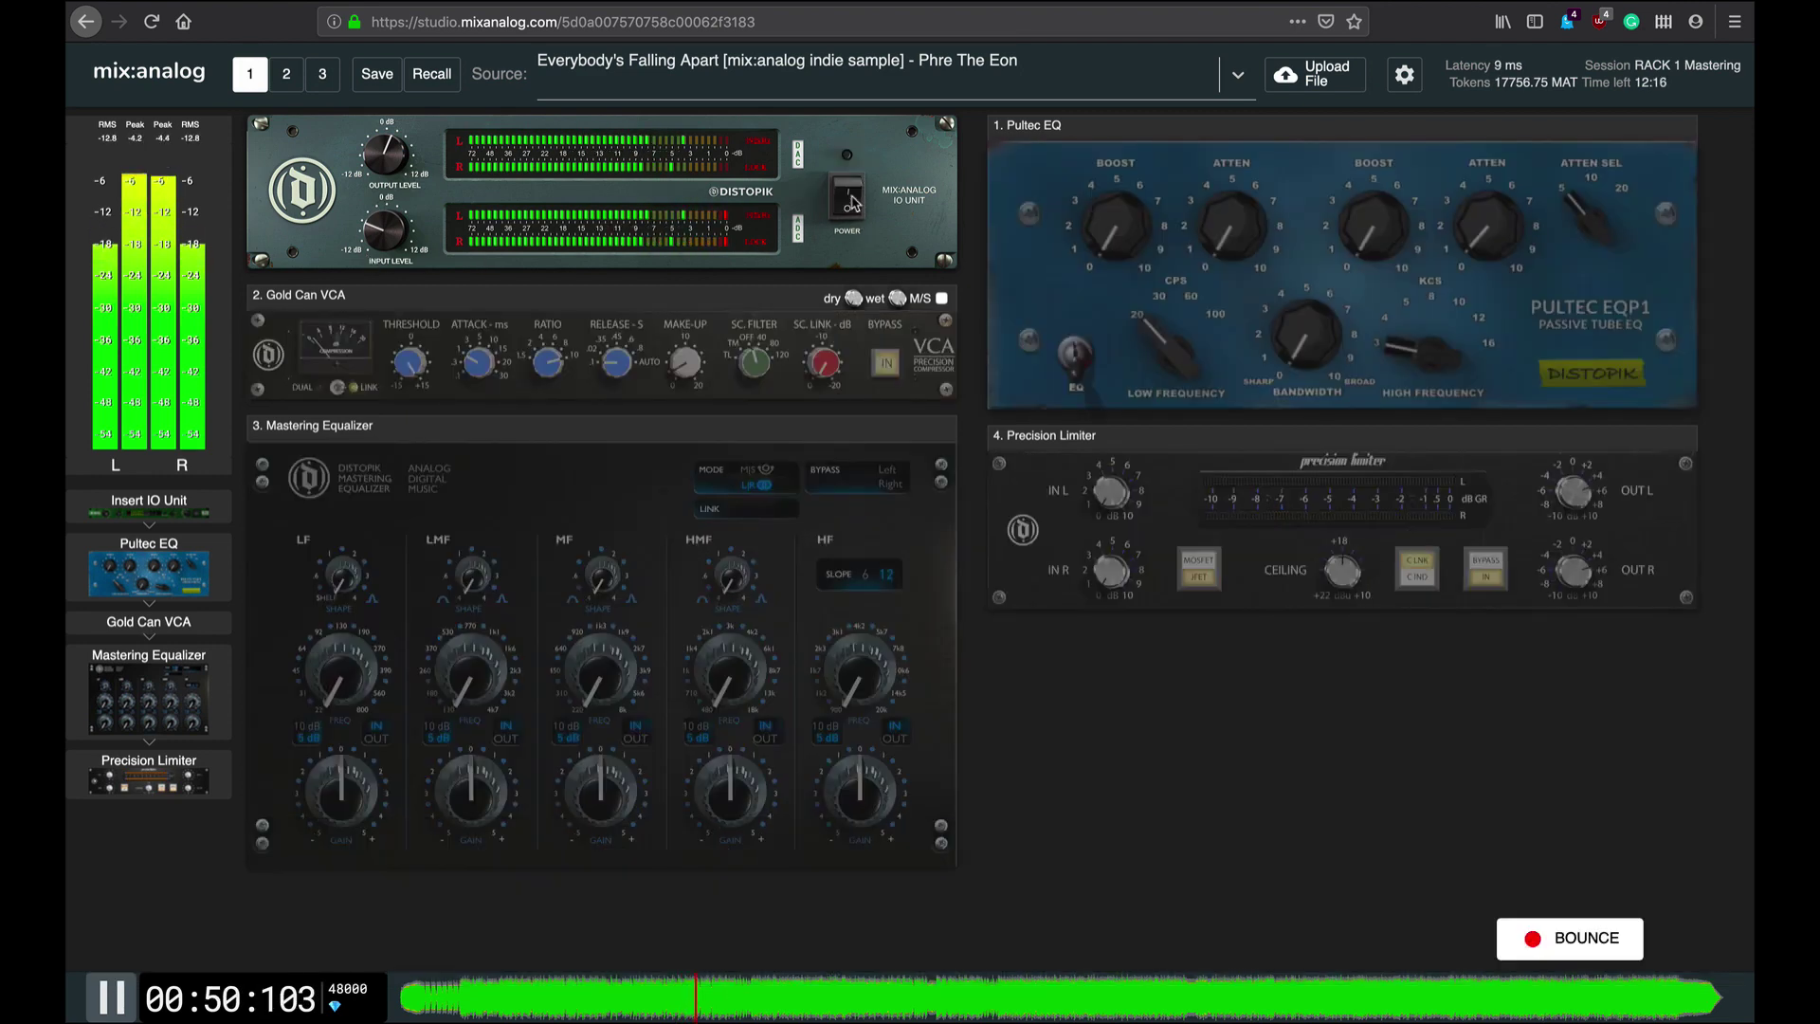
left_click(851, 202)
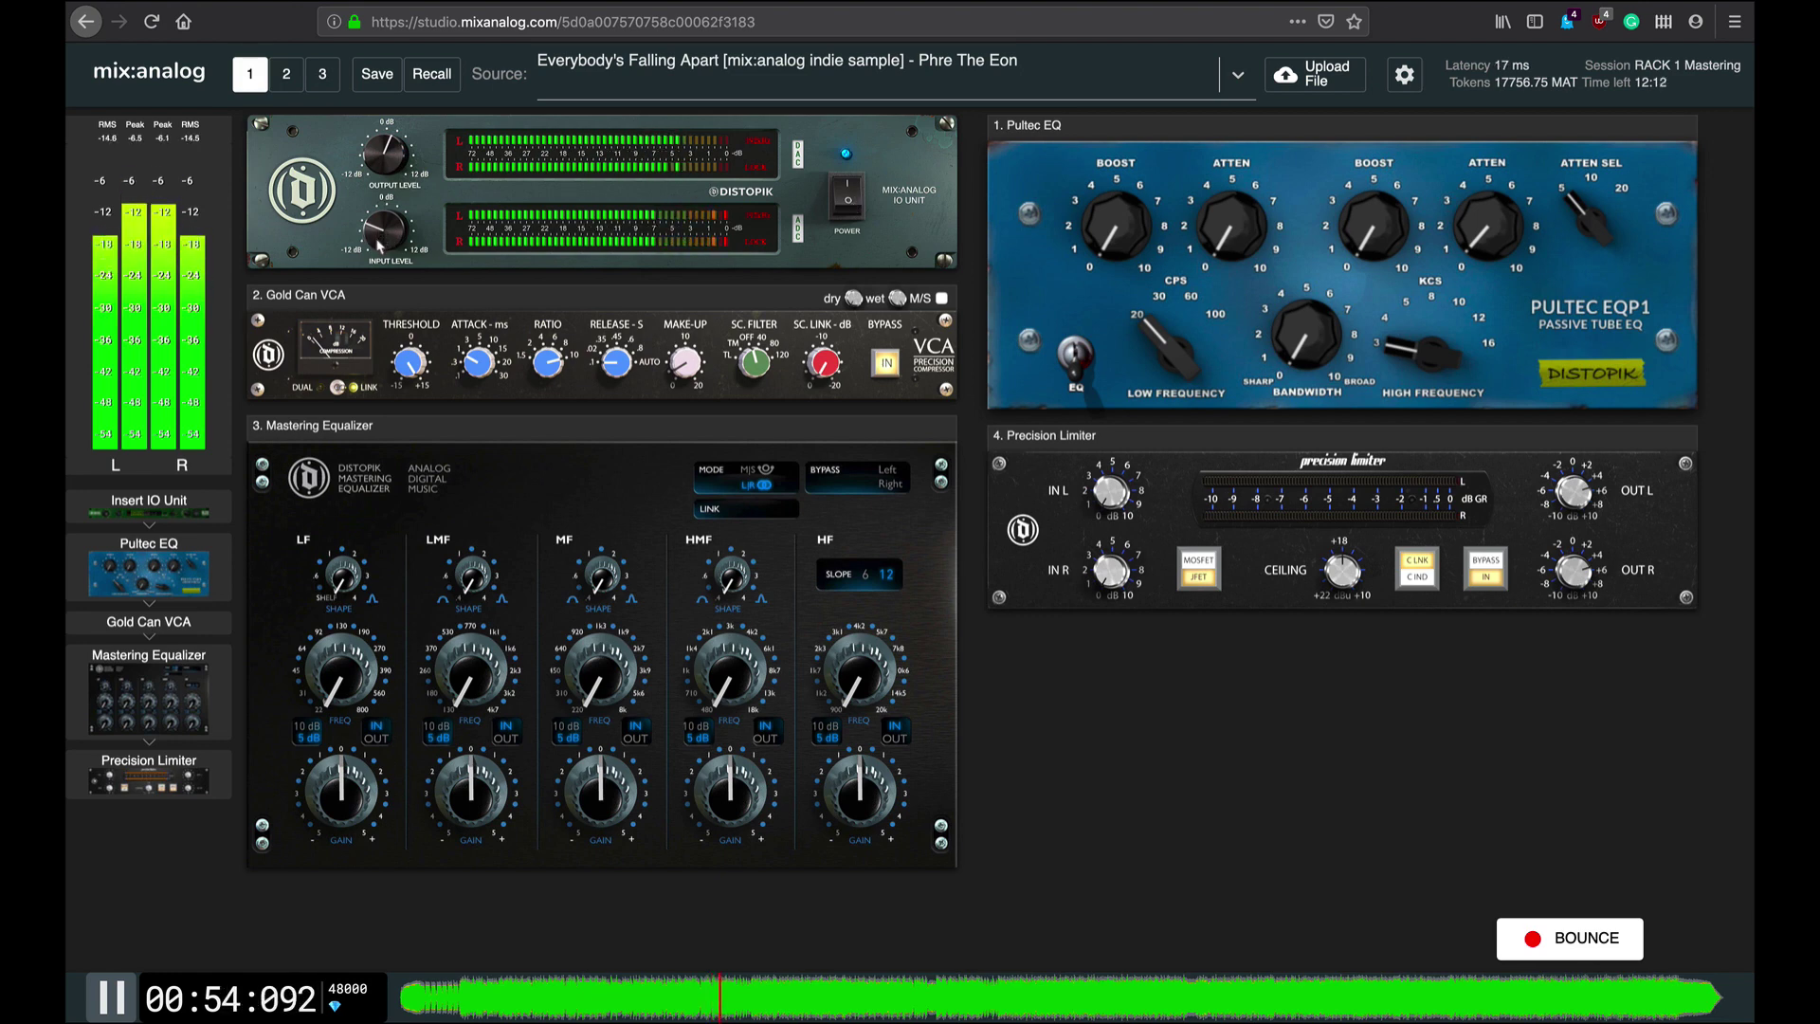
left_click(847, 202)
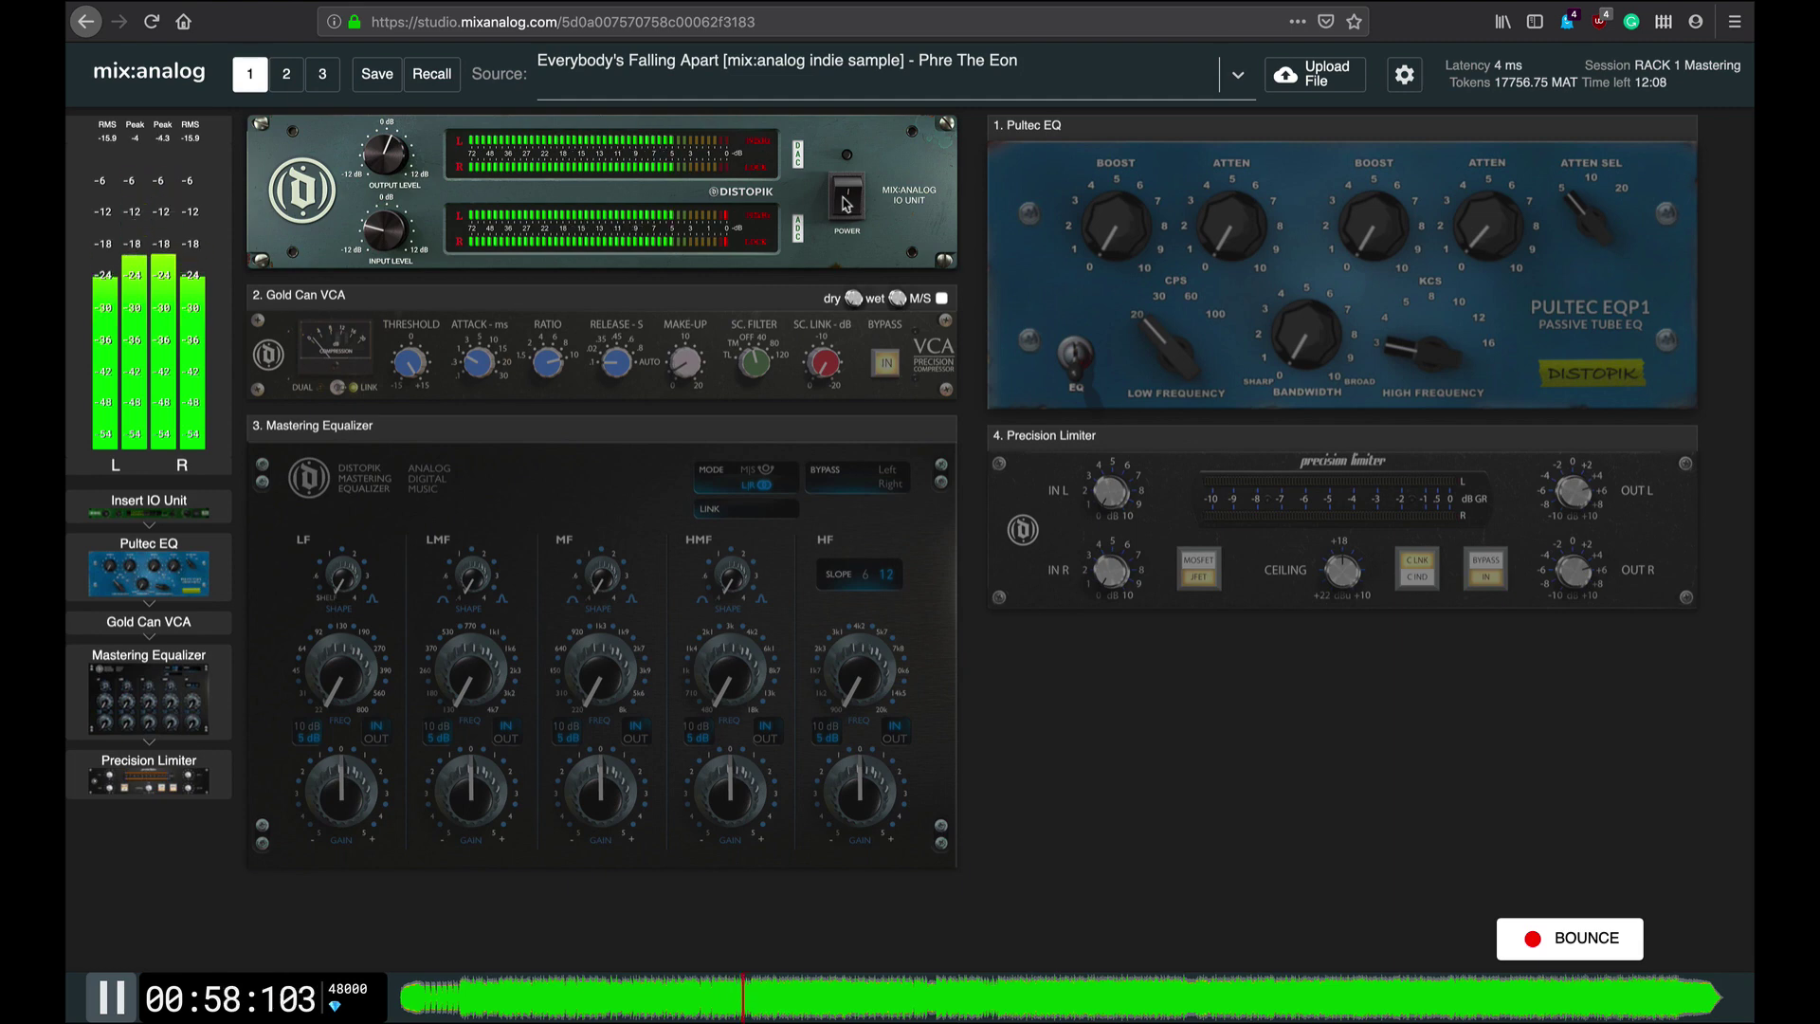
left_click(846, 202)
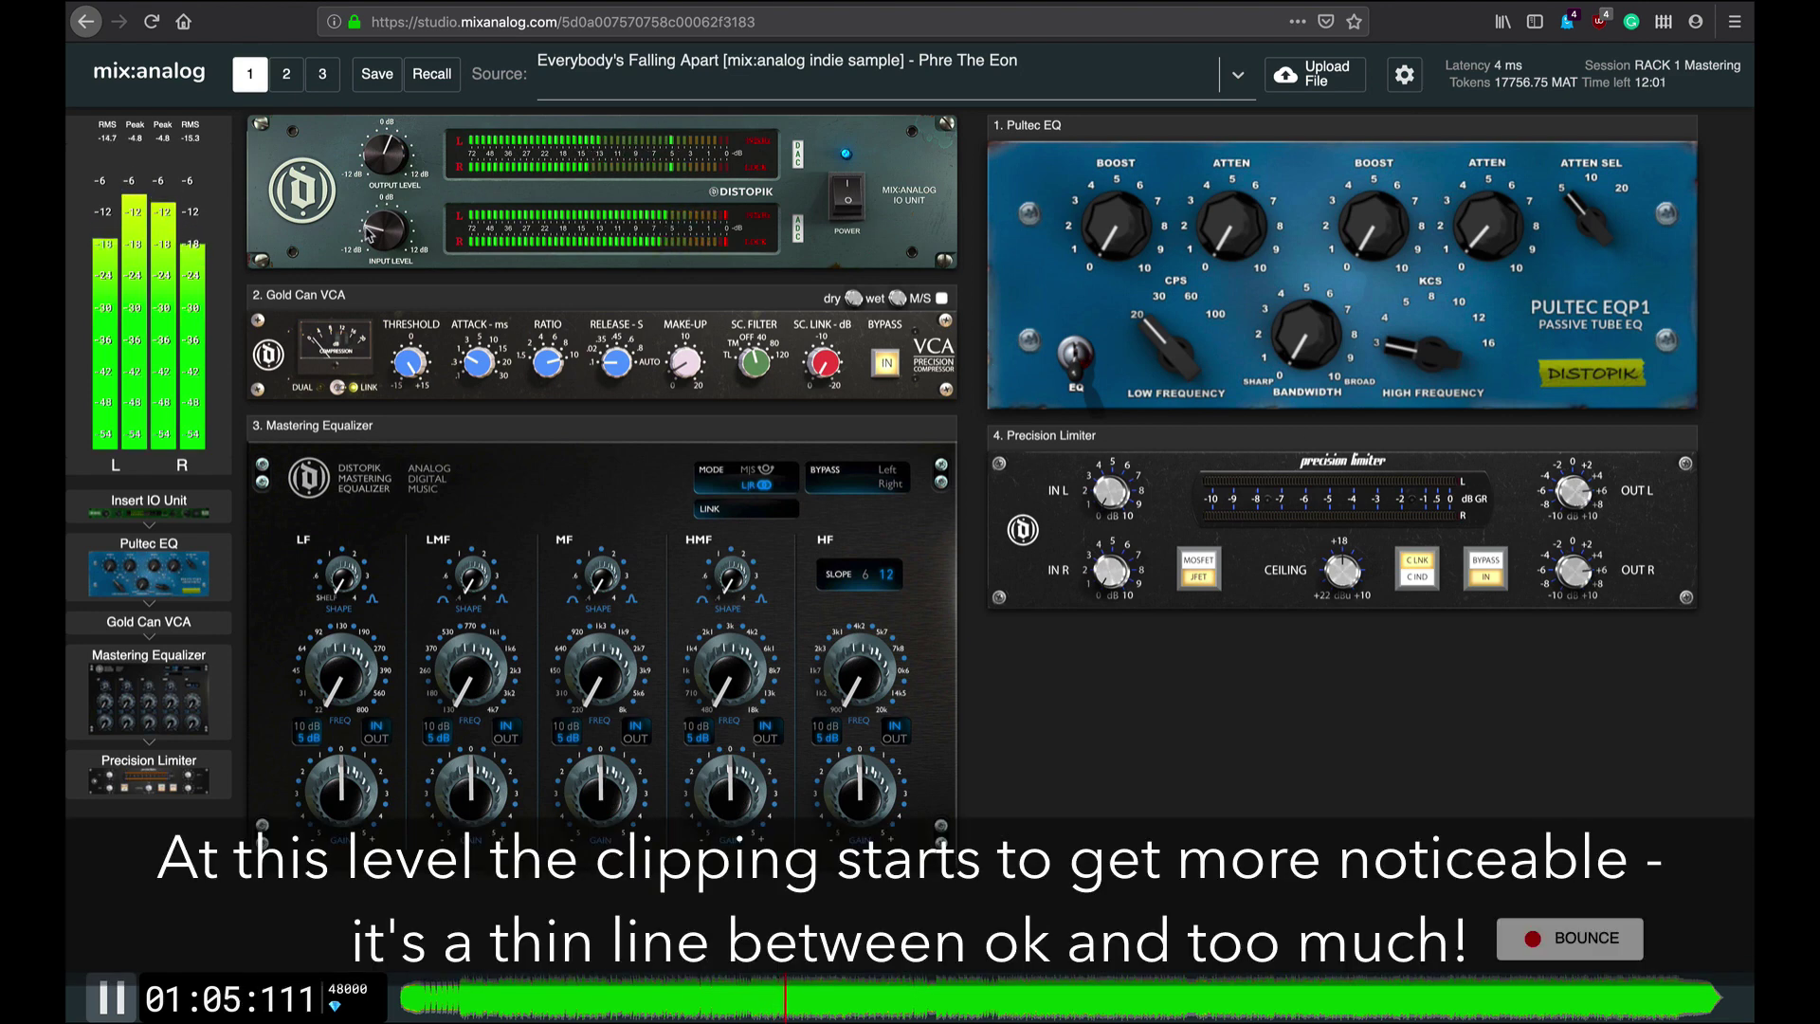
Switch the IO Unit POWER off and on twice more, leaving it on
left_click(850, 203)
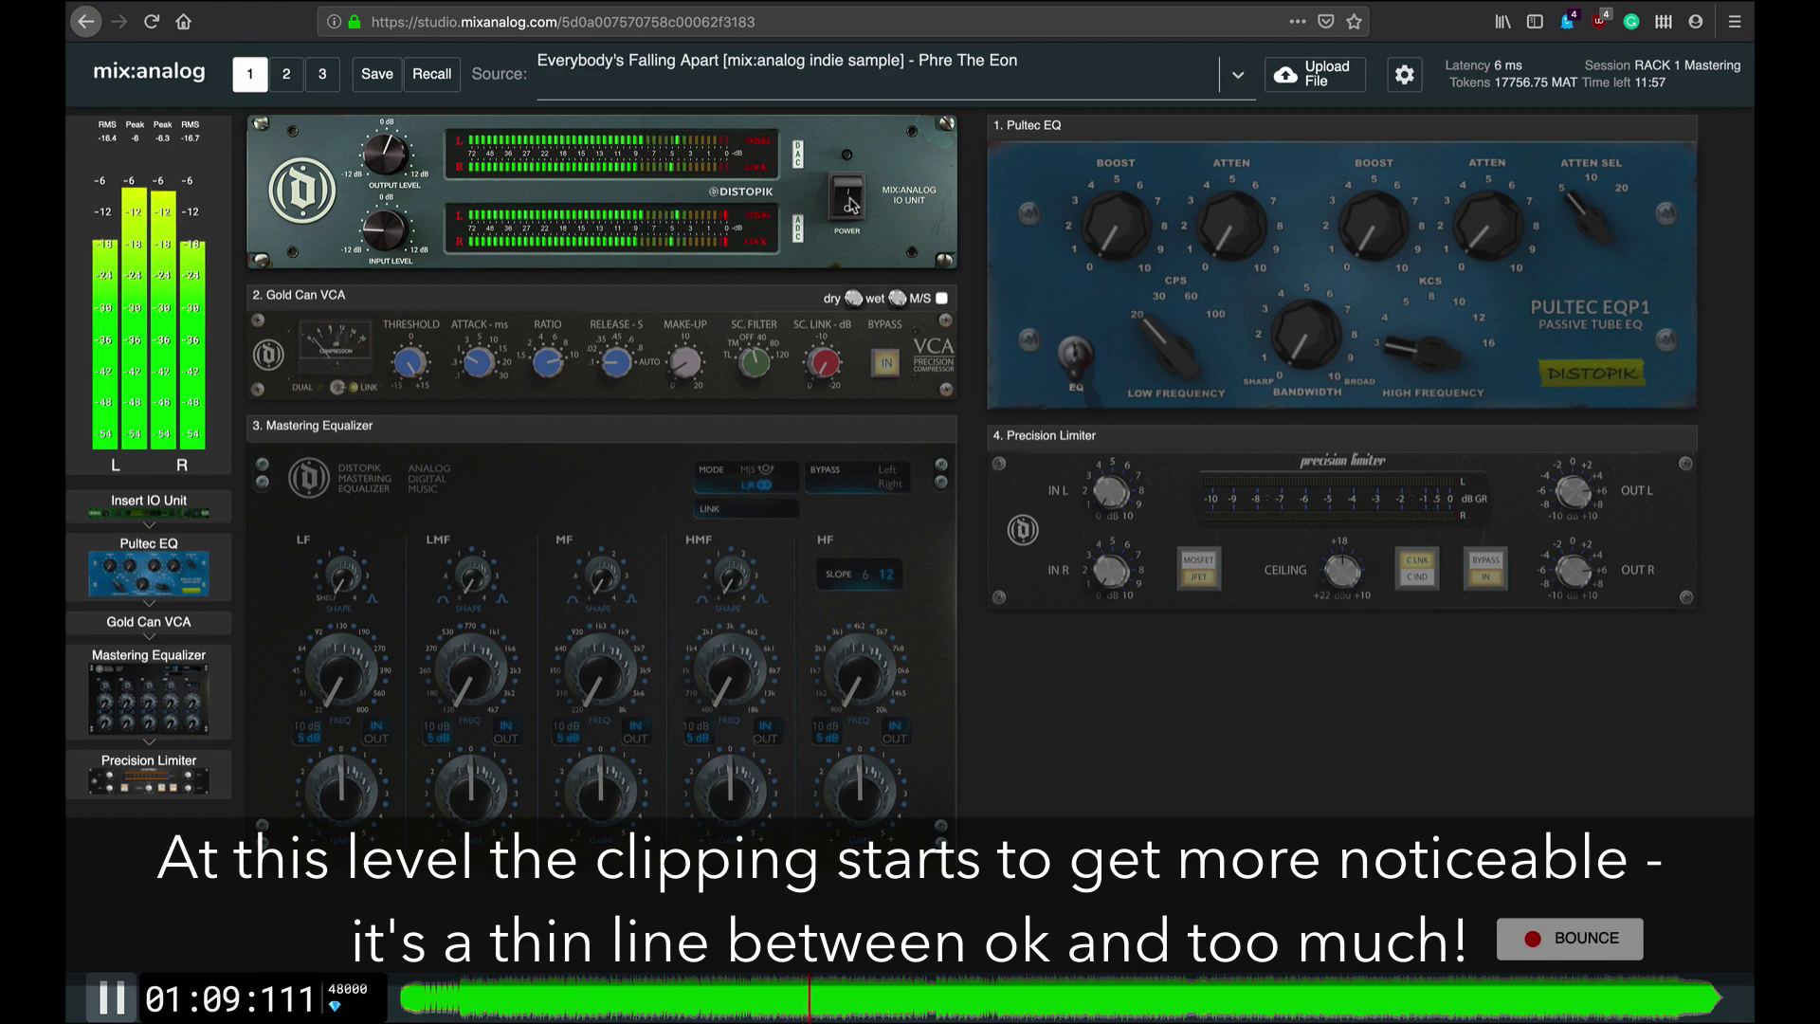
left_click(849, 204)
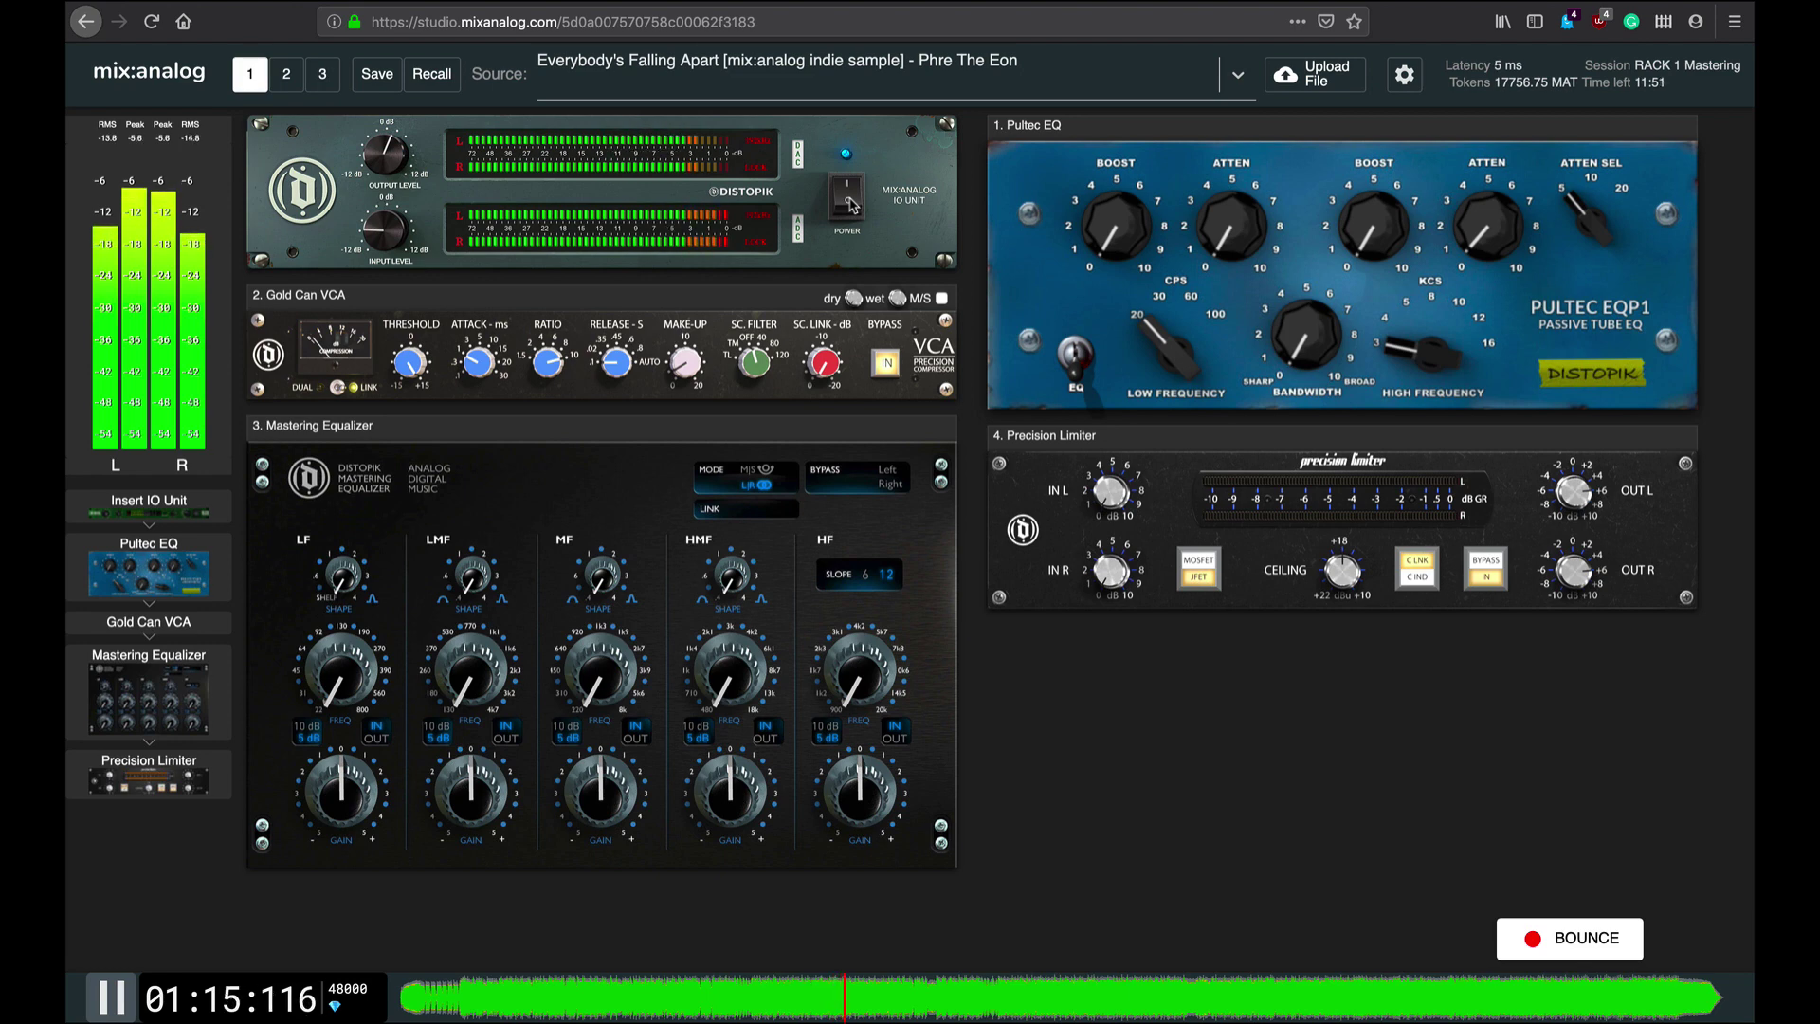
left_click(848, 202)
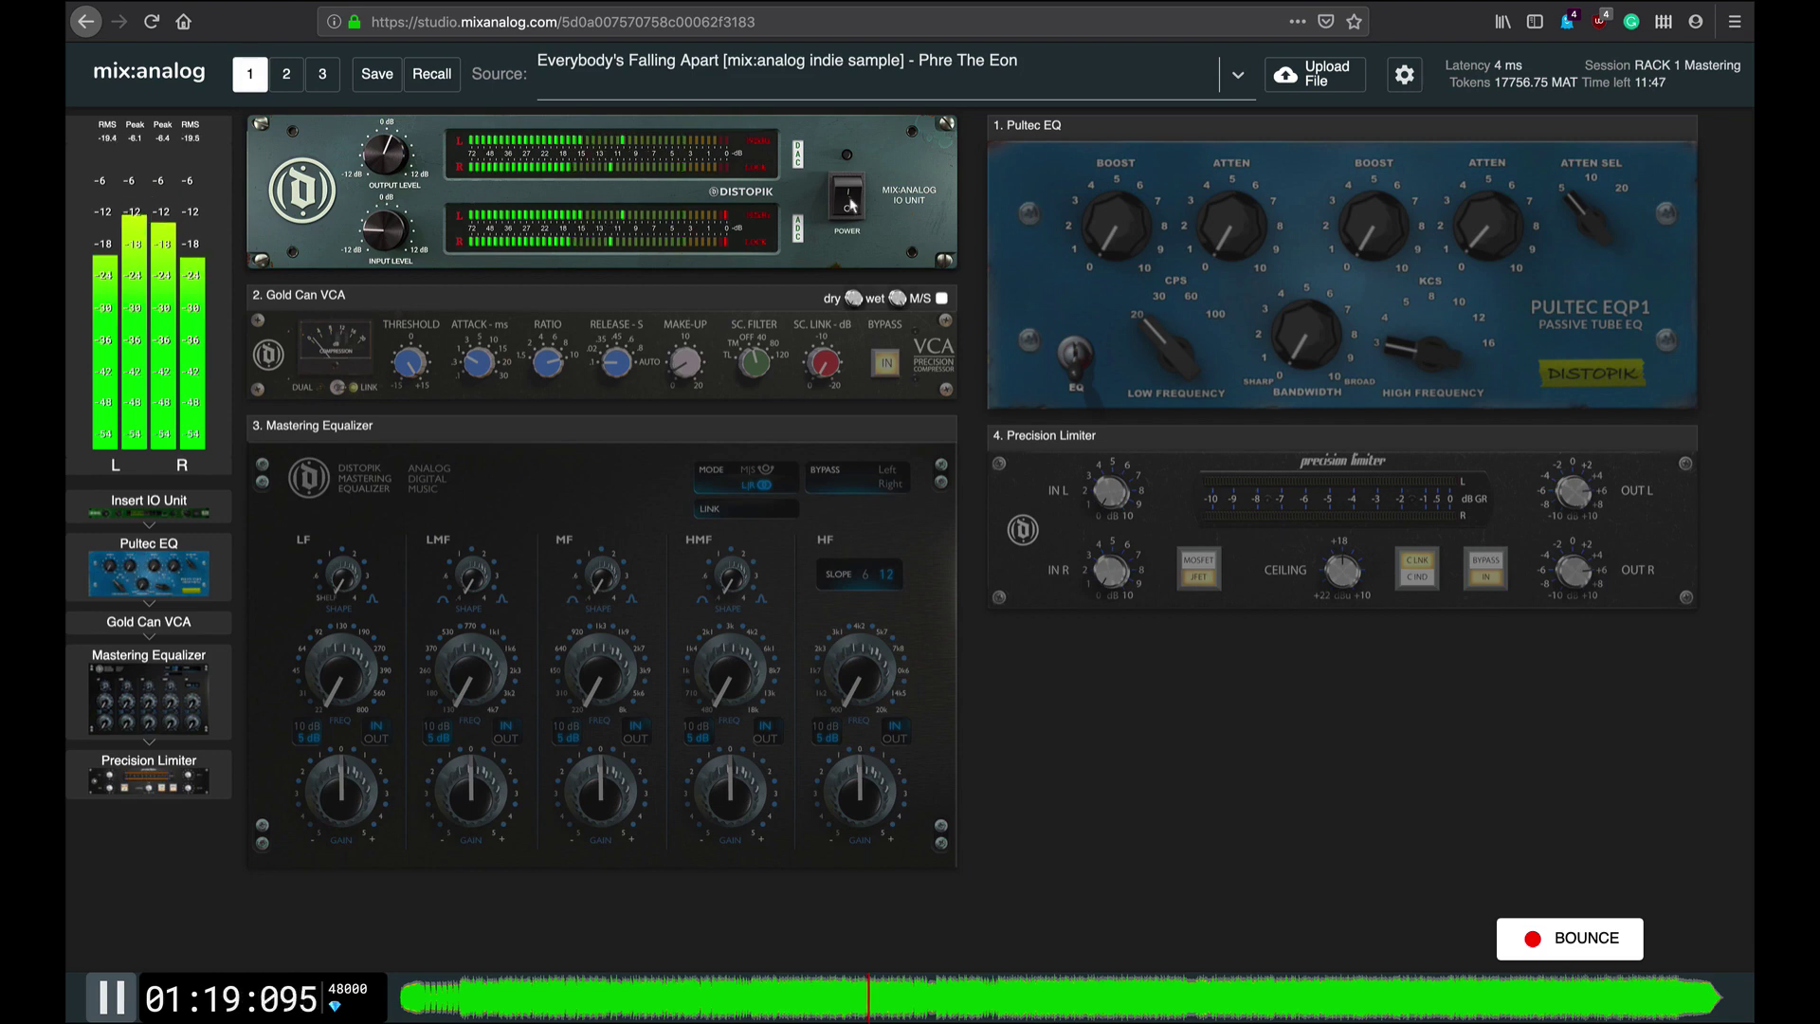
left_click(849, 201)
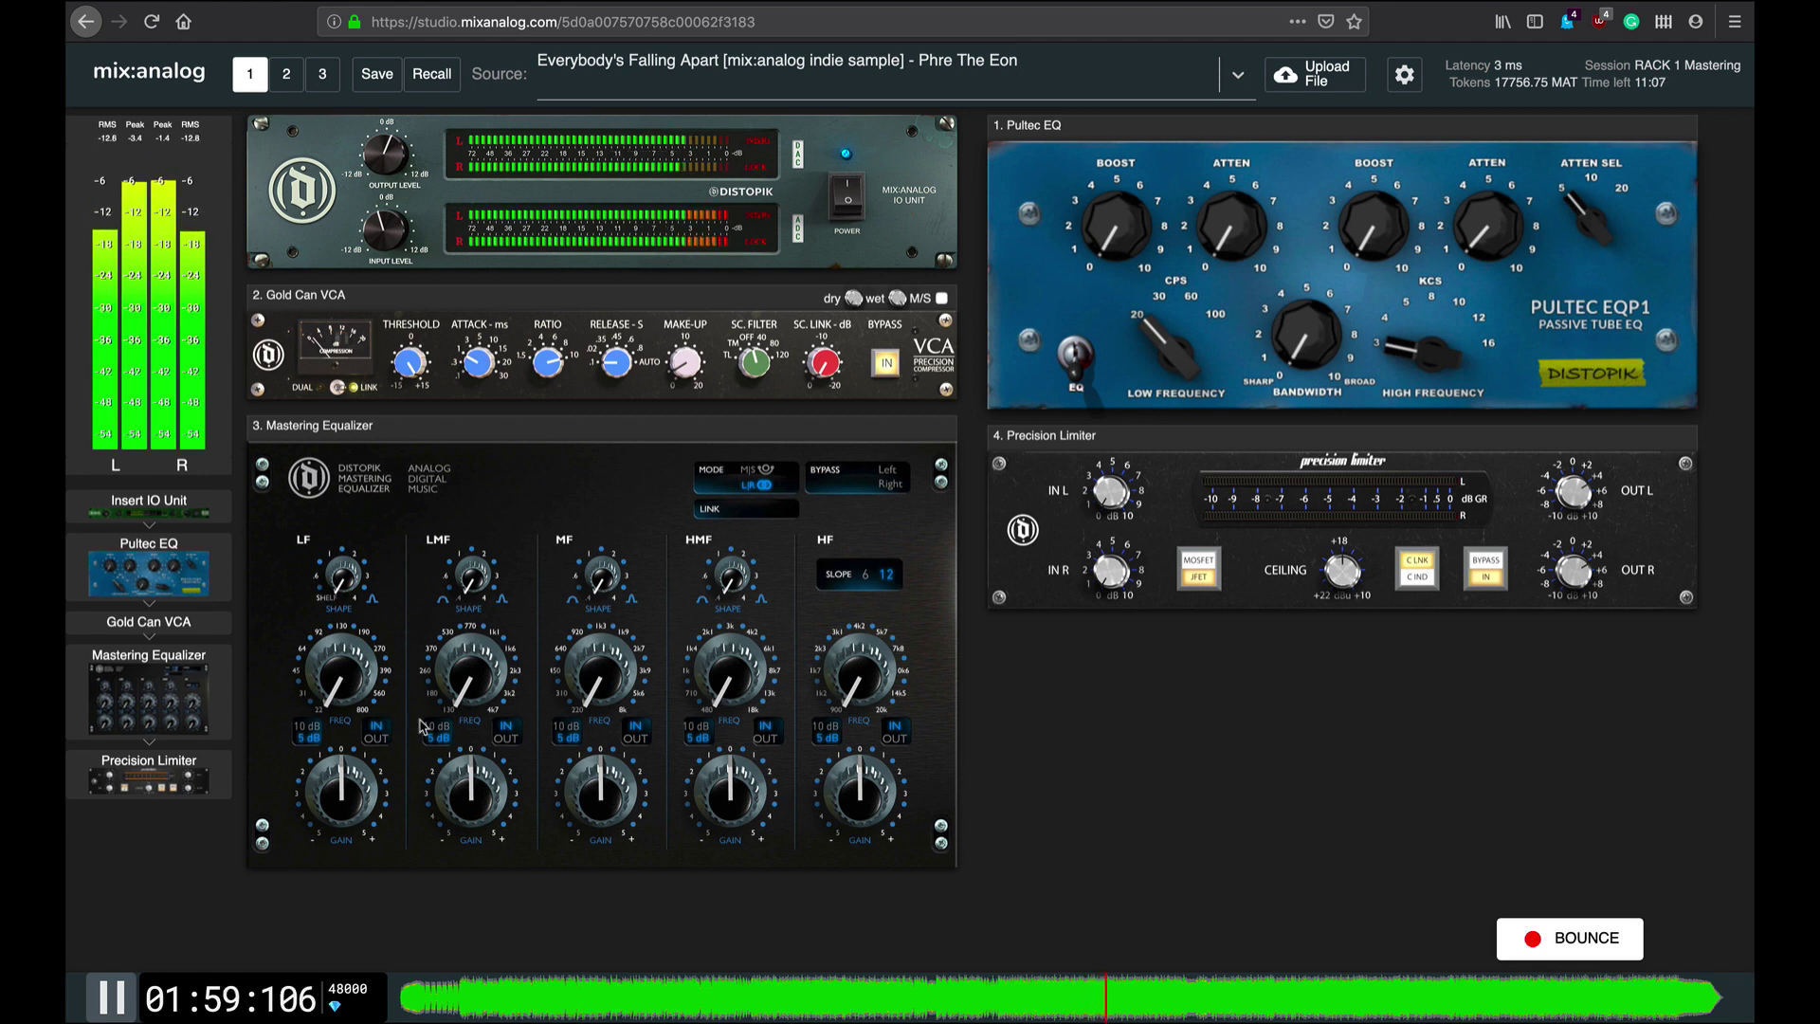
Pause the track using the transport bar
left_click(114, 990)
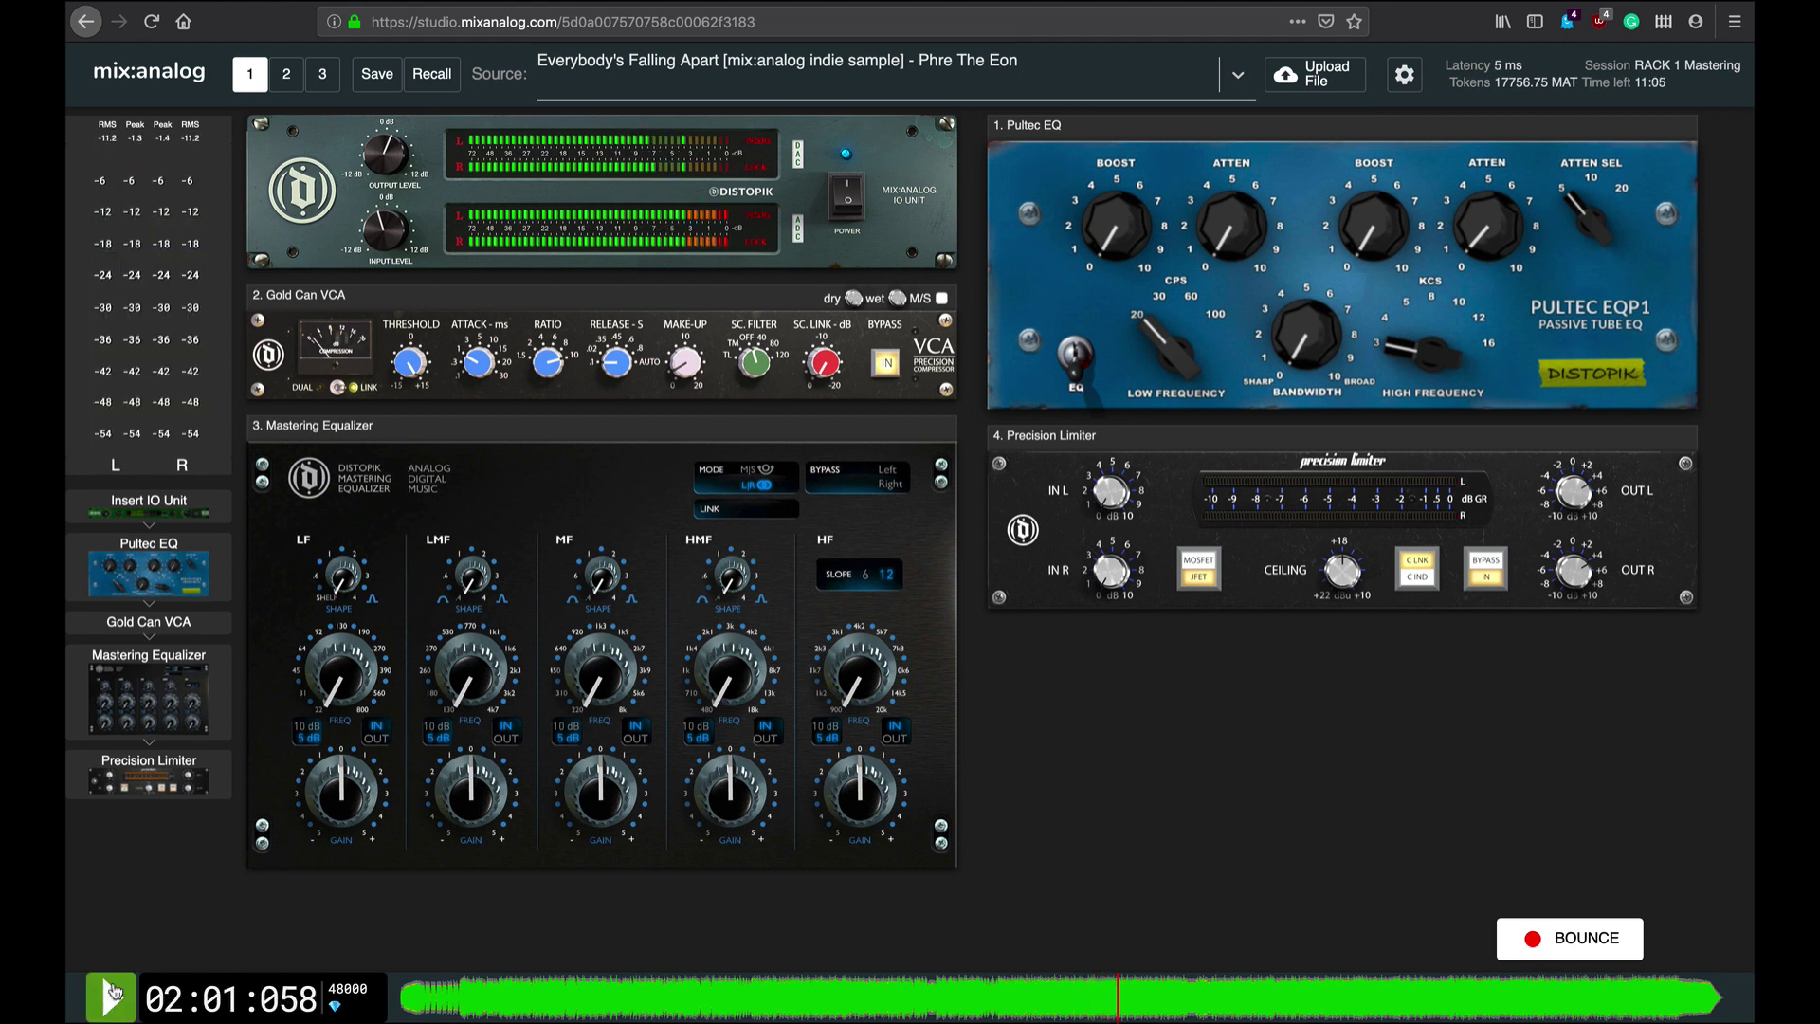